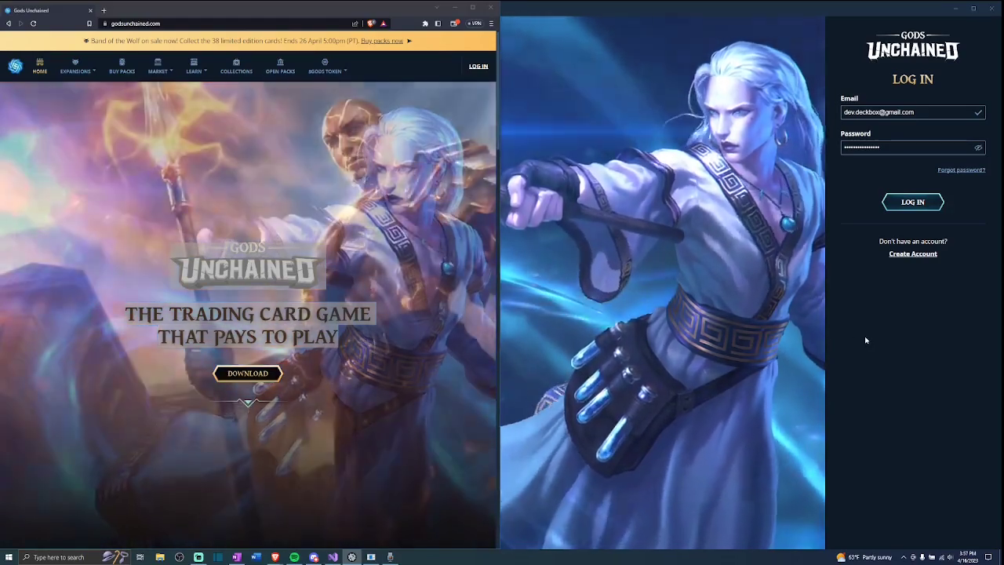
# Open the launcher's developer tools, then log in and pass the reCAPTCHA check.
pyautogui.hotkey('ctrl', 'shift', 'i')
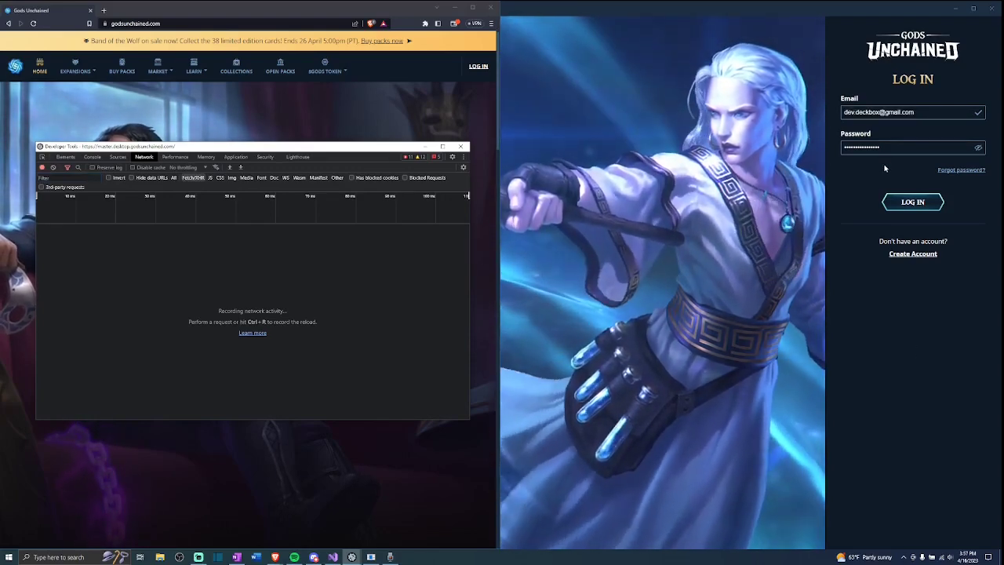
pyautogui.click(913, 202)
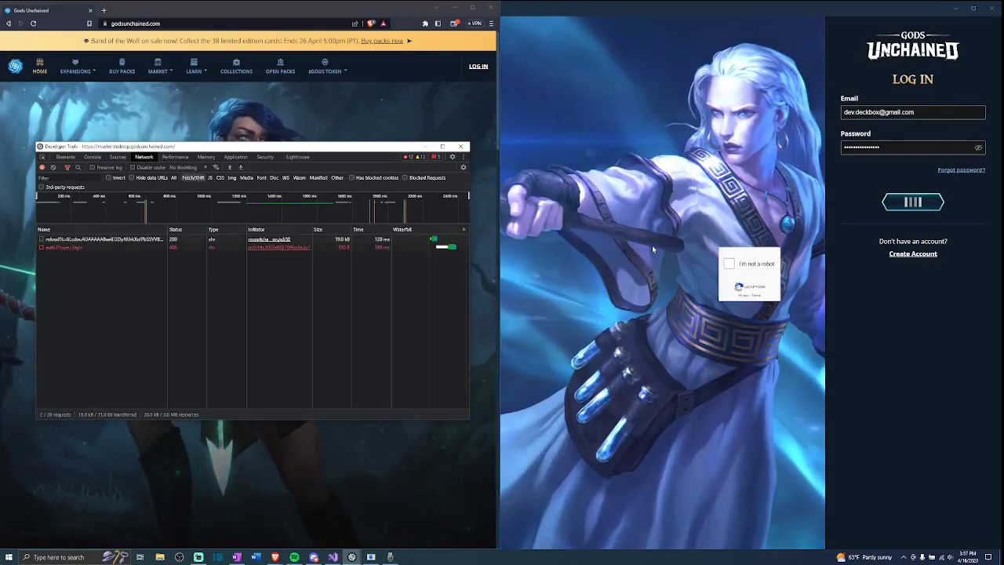
pyautogui.click(729, 264)
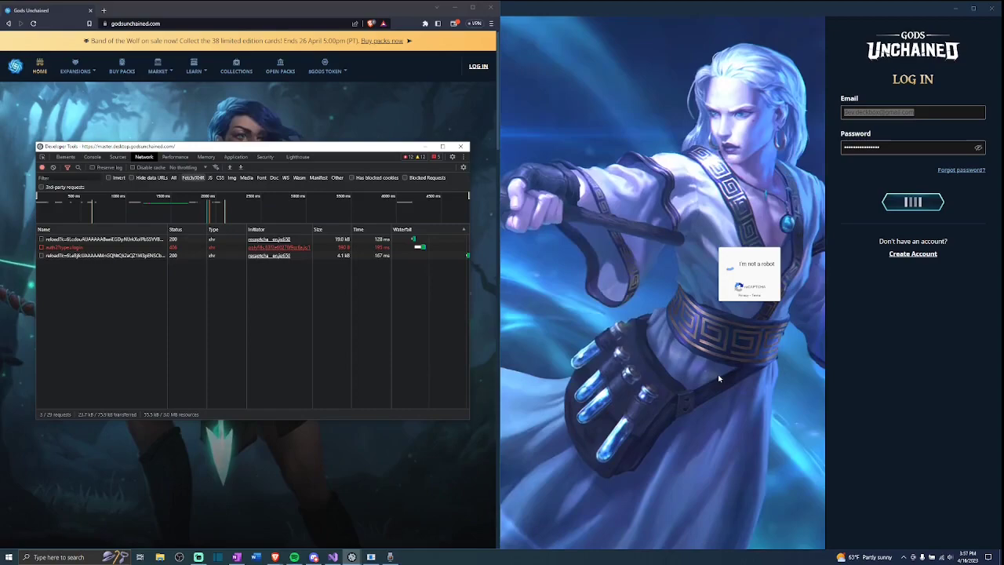
pyautogui.click(807, 378)
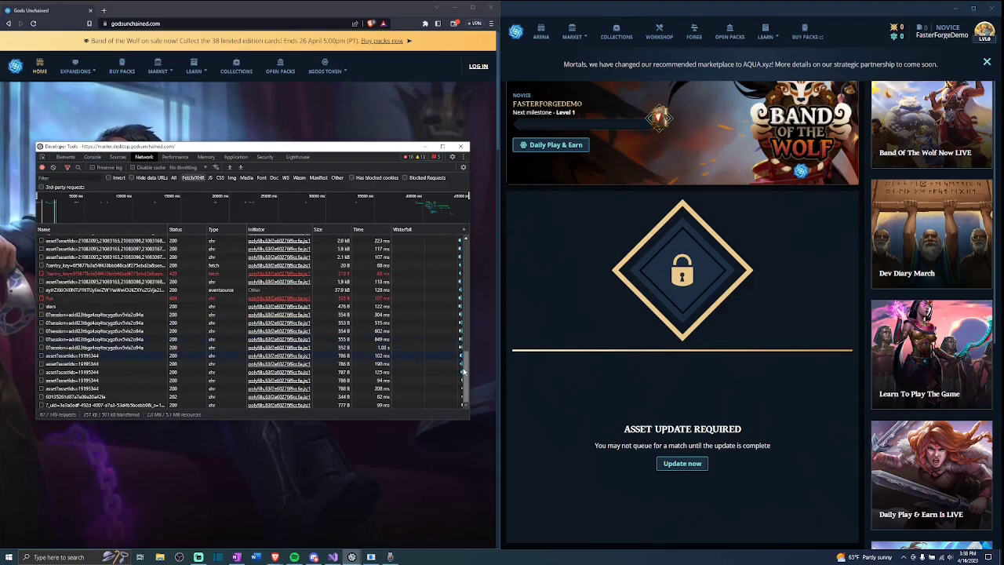
pyautogui.scroll(5, 67, 245)
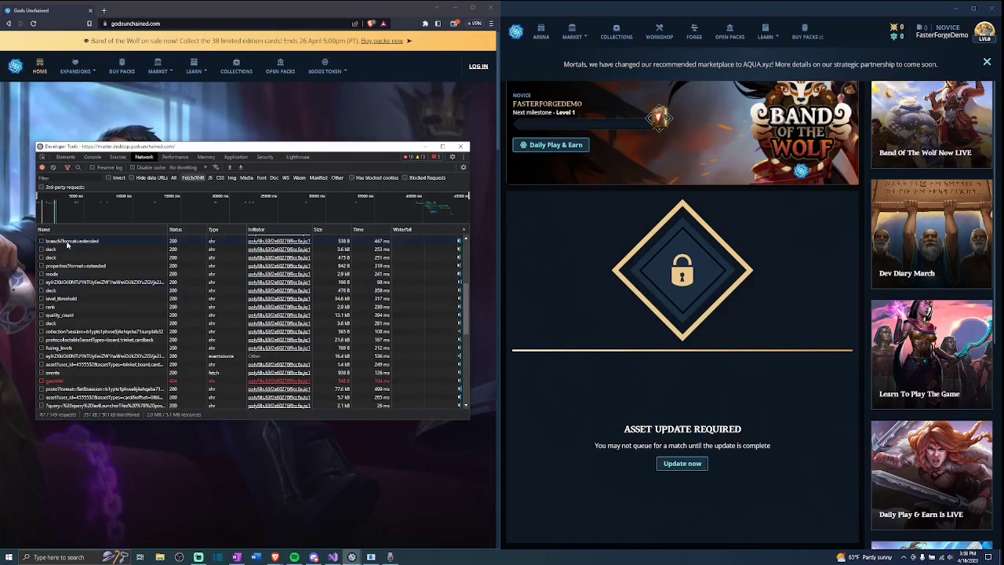
# Filter the Network log to 'login' and select the id in the 200 login response.
pyautogui.click(65, 178)
pyautogui.write('login')
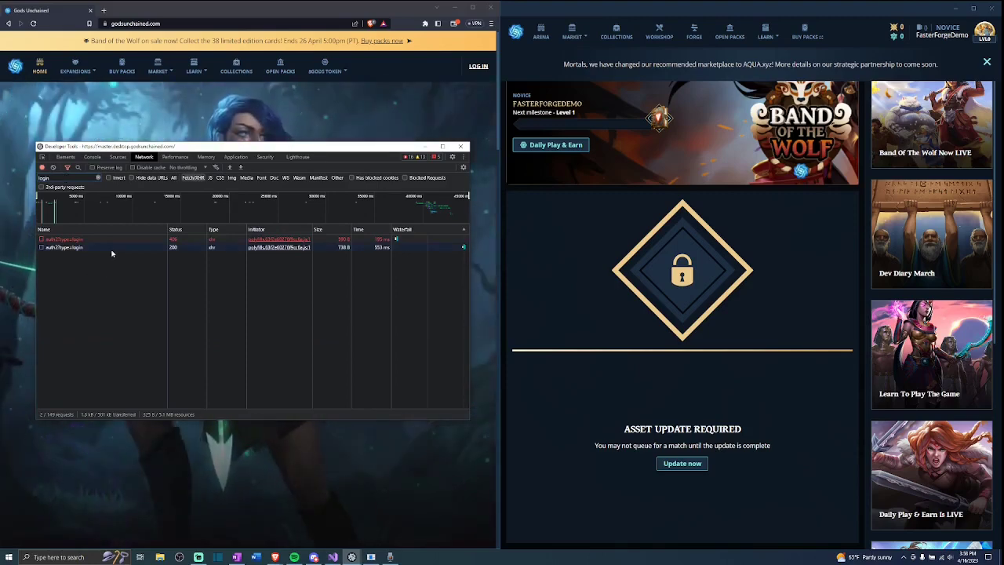
pyautogui.click(111, 251)
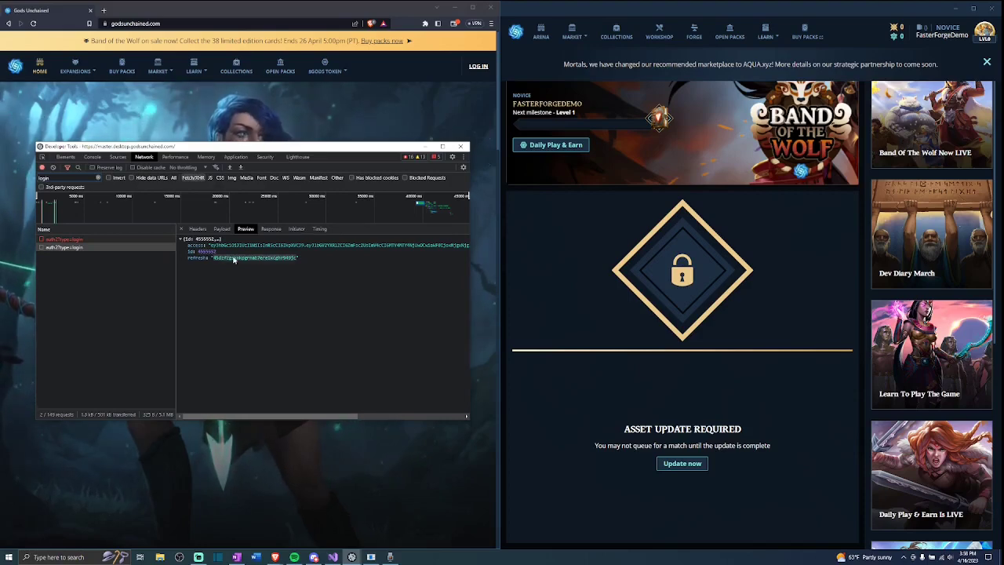
pyautogui.moveTo(191, 257); pyautogui.dragTo(186, 251)
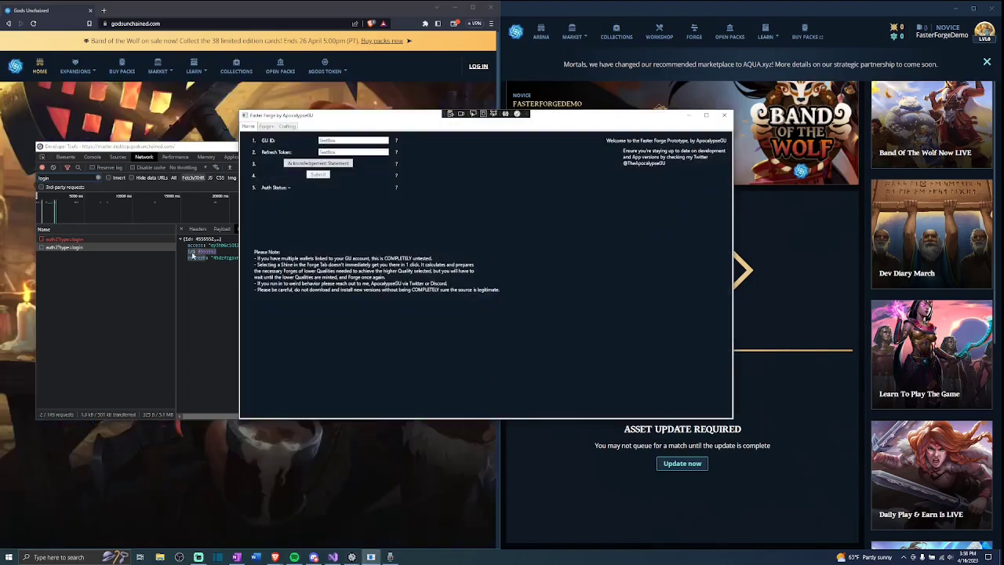
# Copy the login response's id and refreshToken into Faster Forge's GU ID and Refresh Token fields.
pyautogui.click(205, 257)
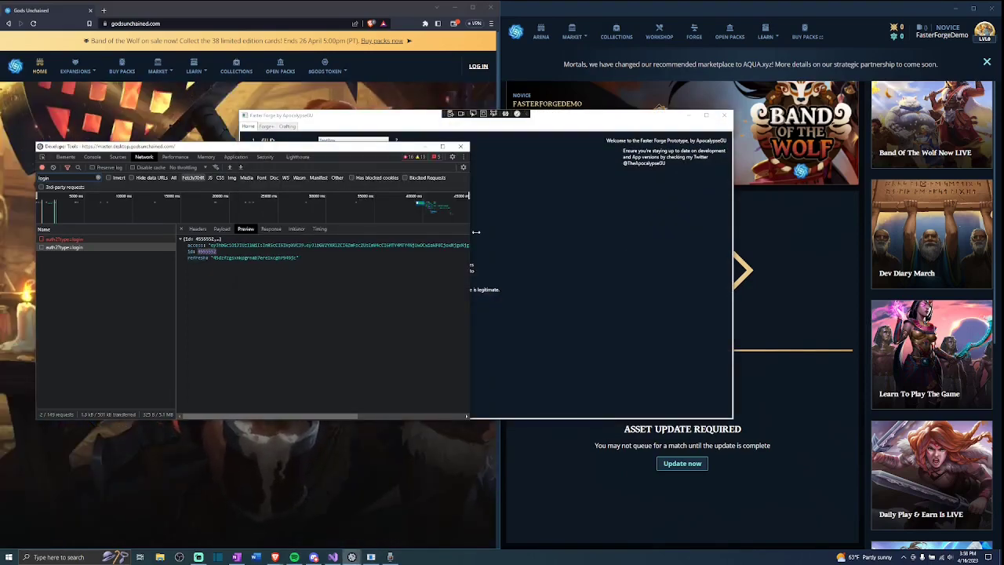
pyautogui.click(476, 229)
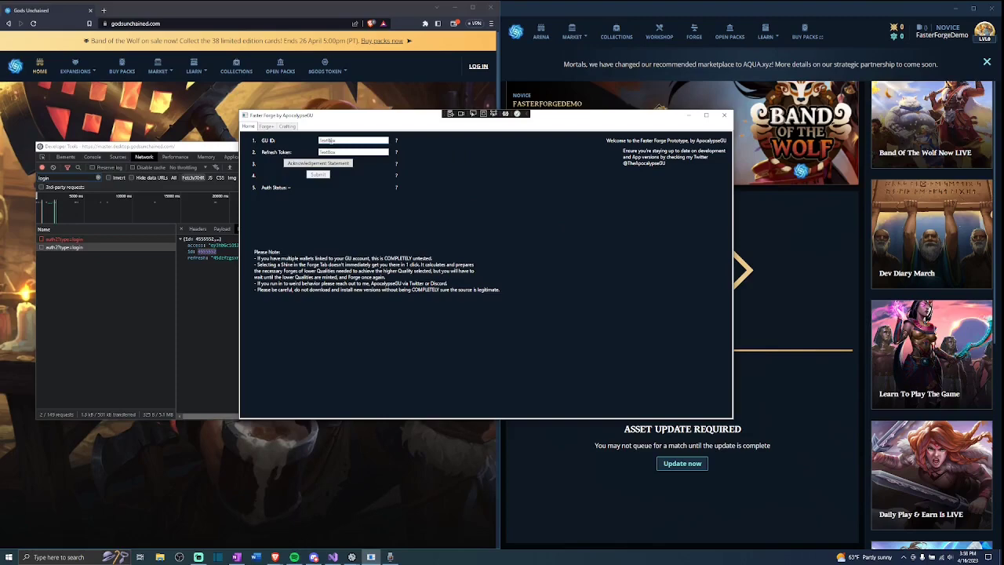
pyautogui.click(225, 280)
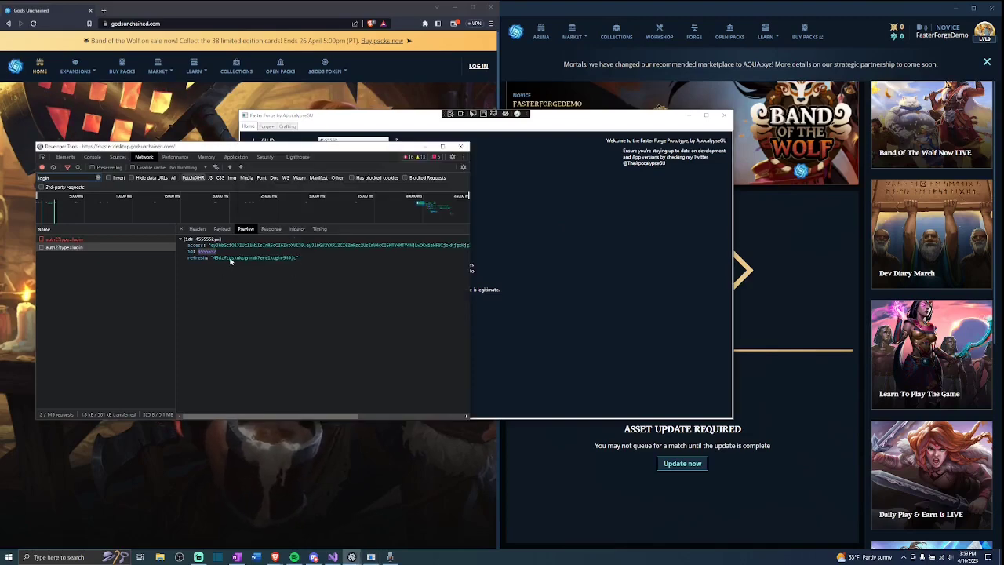
pyautogui.click(570, 220)
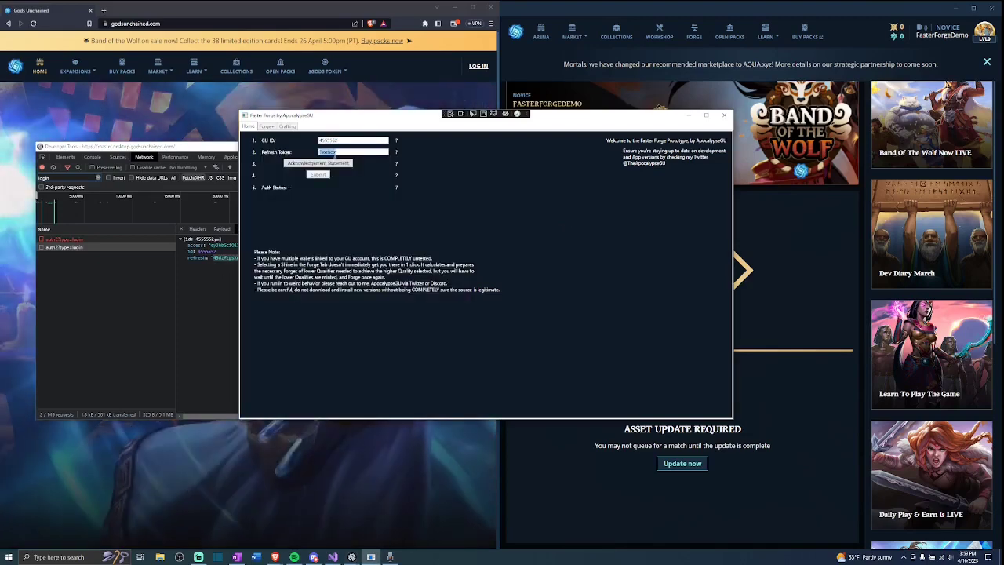
# Accept the Acknowledgement Statement and submit to authenticate, then glance at the crafting page.
pyautogui.click(331, 164)
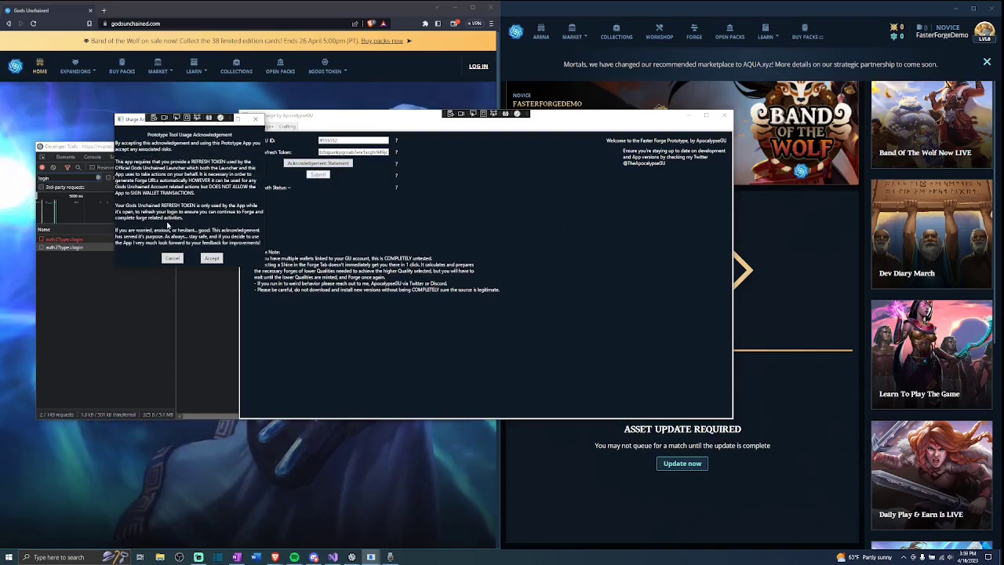
pyautogui.click(211, 258)
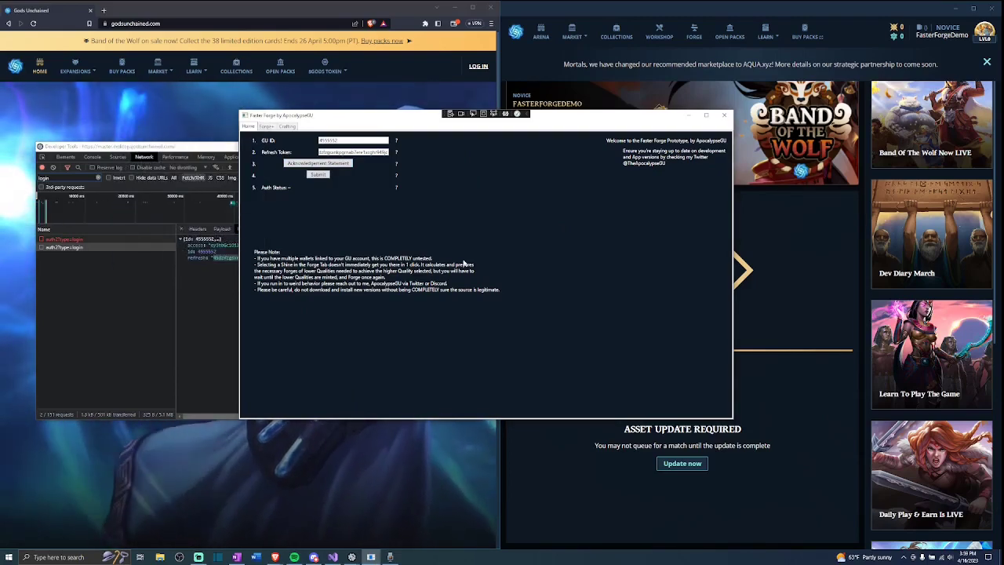
pyautogui.click(317, 175)
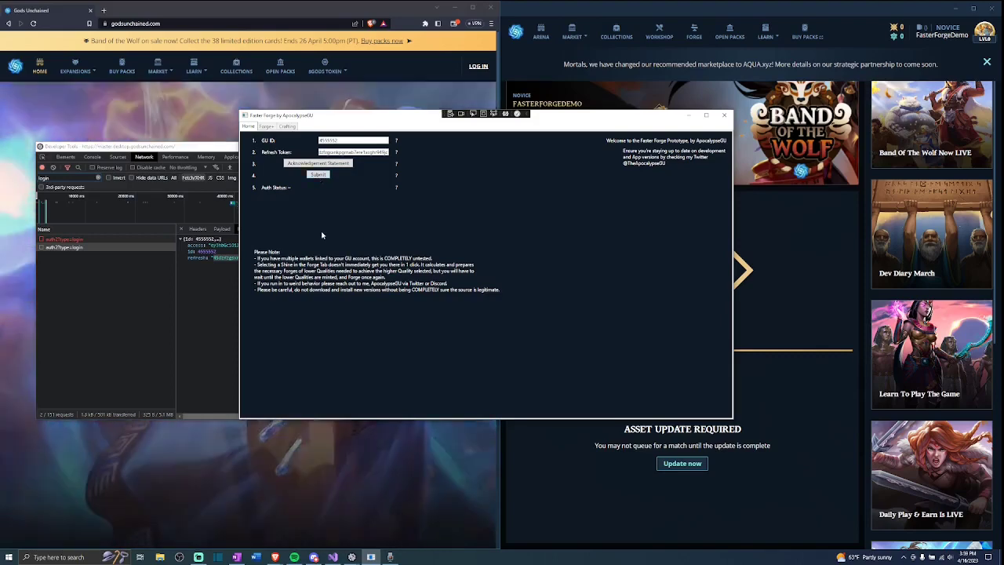
pyautogui.click(267, 127)
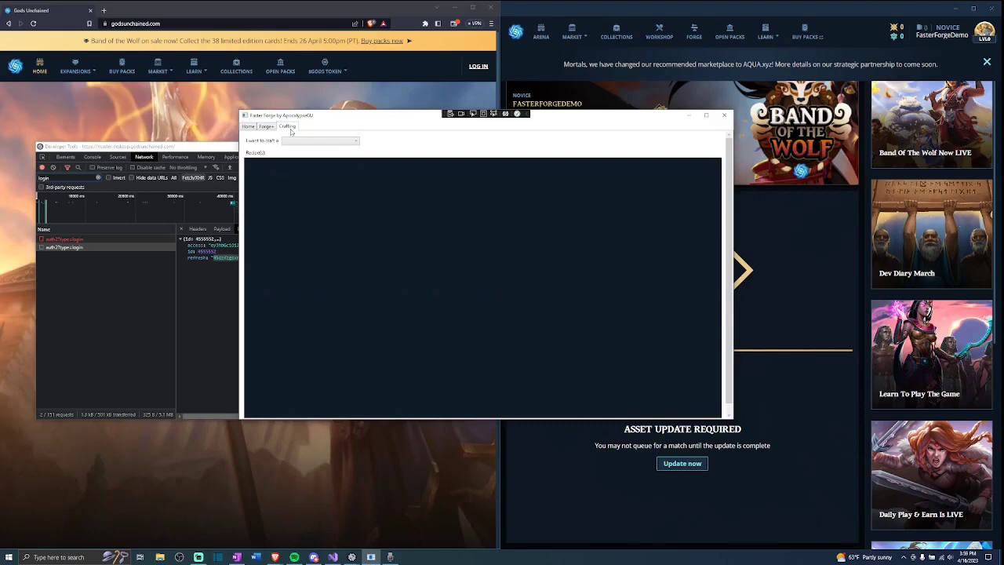
pyautogui.click(248, 127)
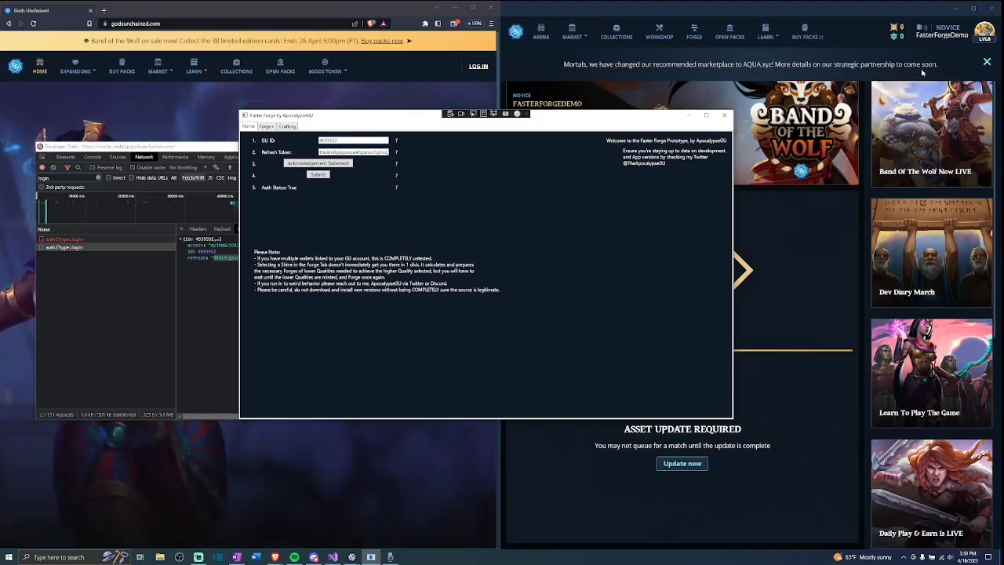
# Log out of the launcher account, close Faster Forge, and clear the Network log.
pyautogui.click(967, 42)
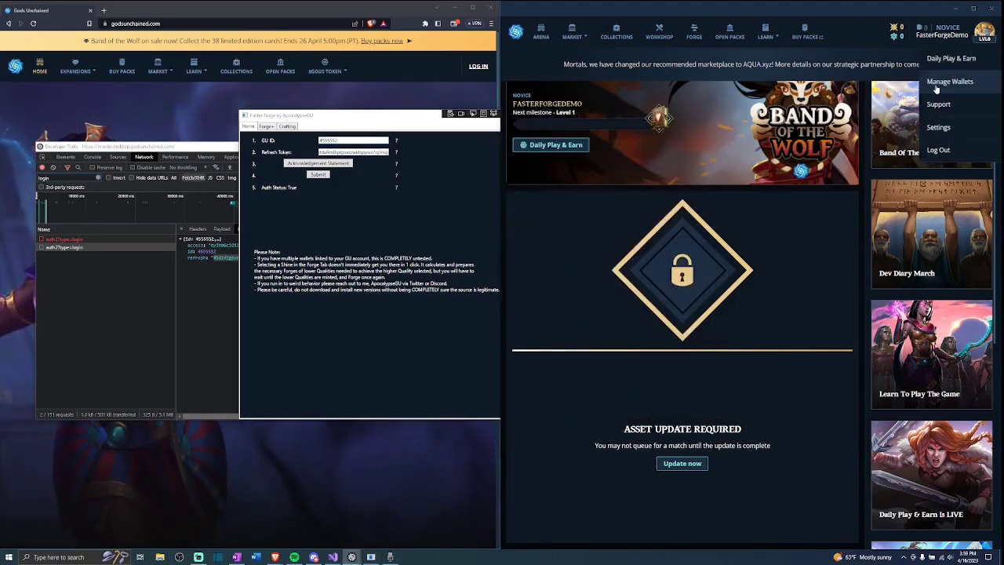
pyautogui.click(910, 153)
pyautogui.click(495, 122)
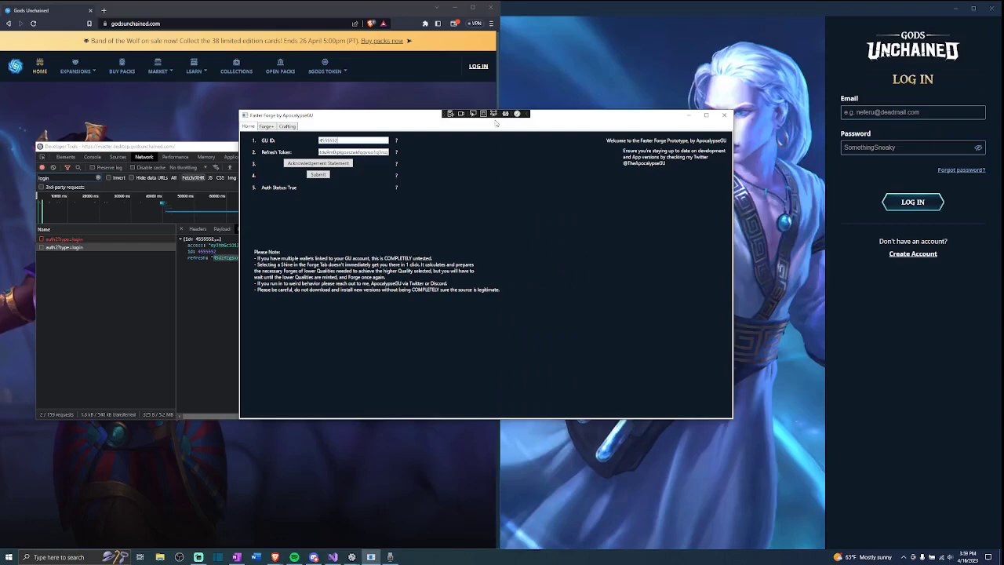
pyautogui.click(720, 115)
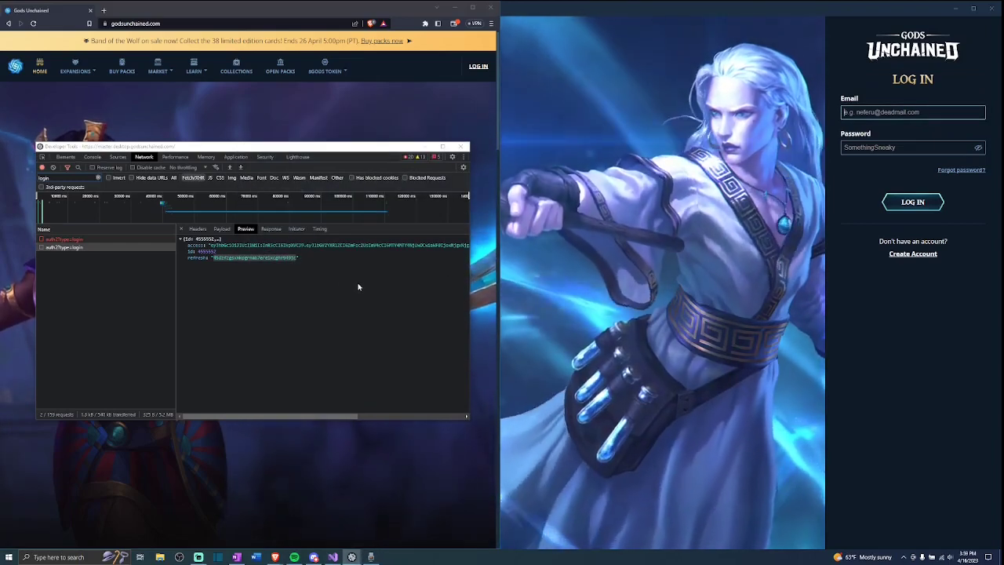
pyautogui.click(52, 167)
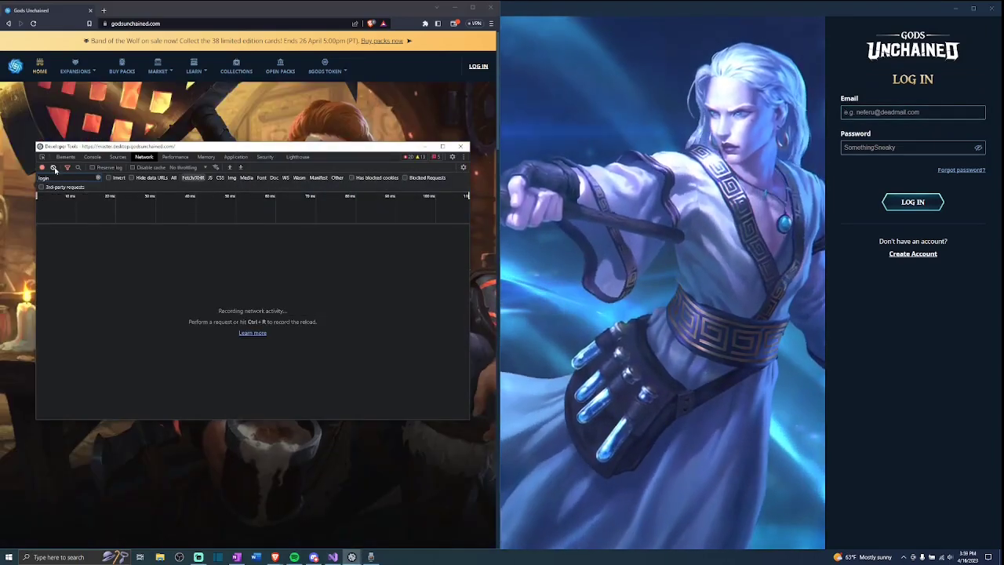
# Re-enter the account e-mail and password, log in, and solve the motorcycles captcha.
pyautogui.click(888, 114)
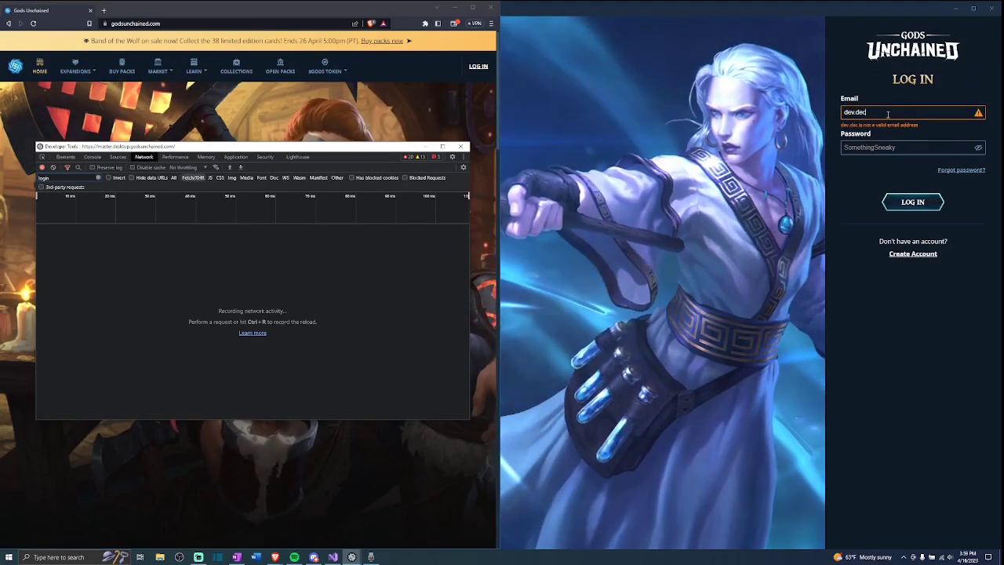
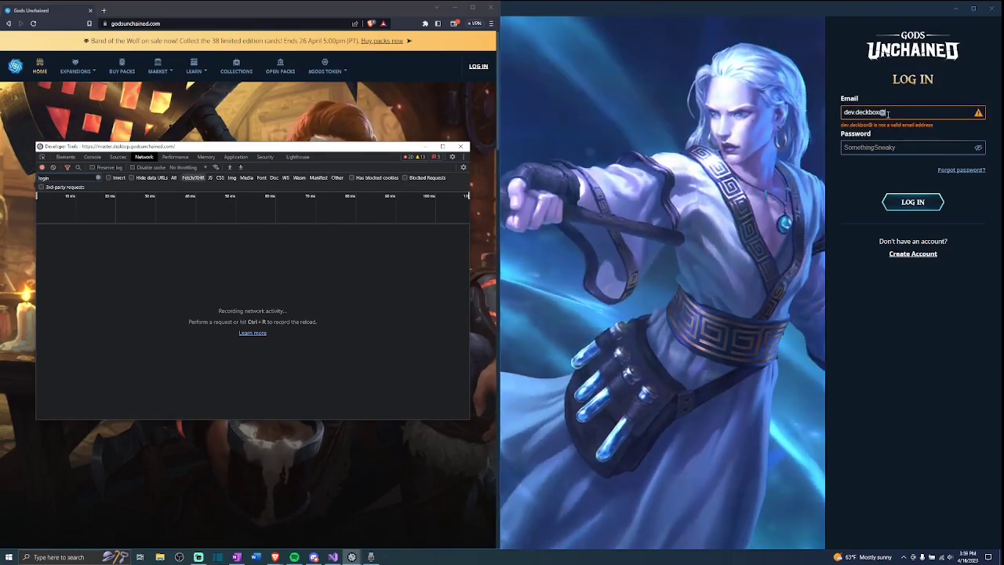
pyautogui.press('Tab')
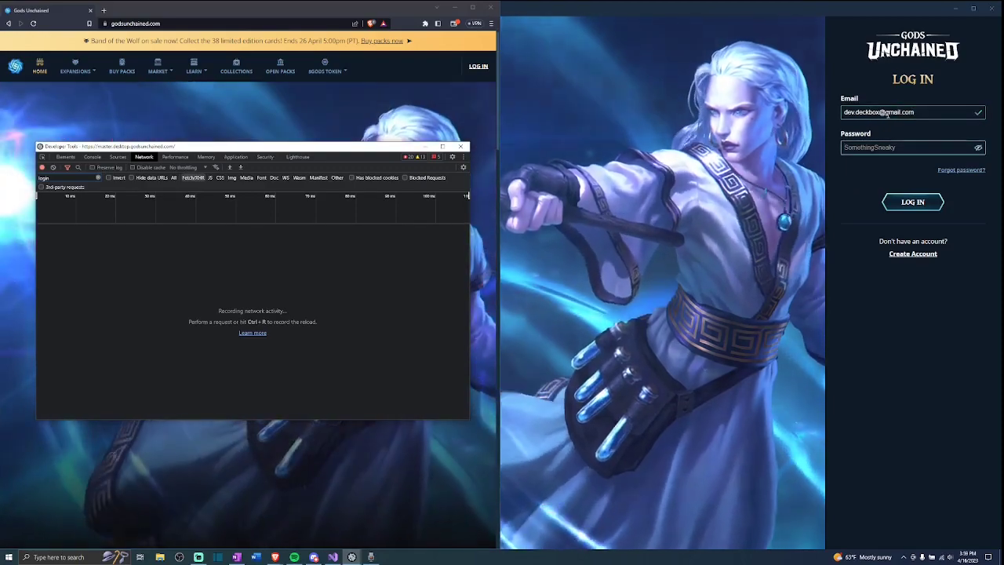
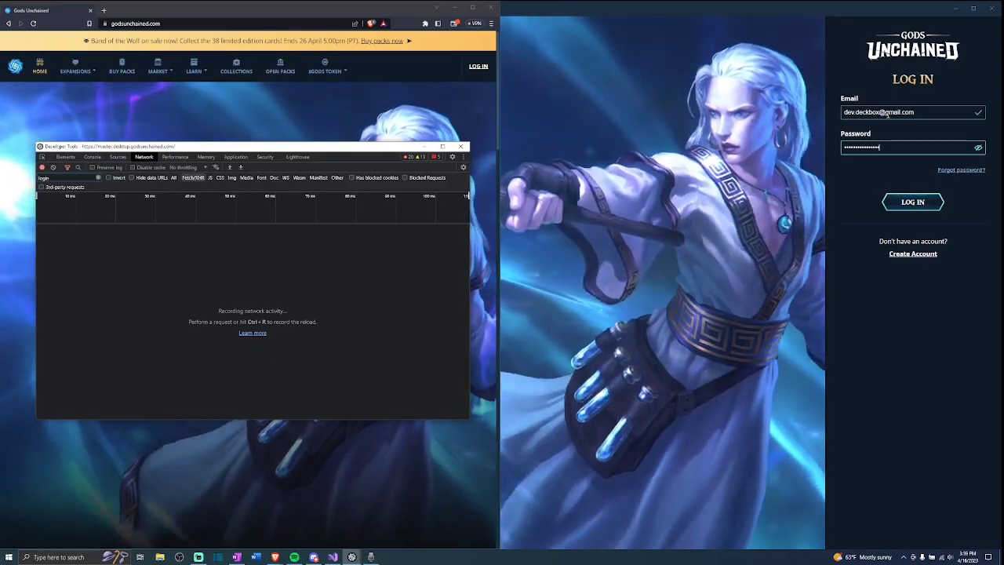
pyautogui.click(898, 202)
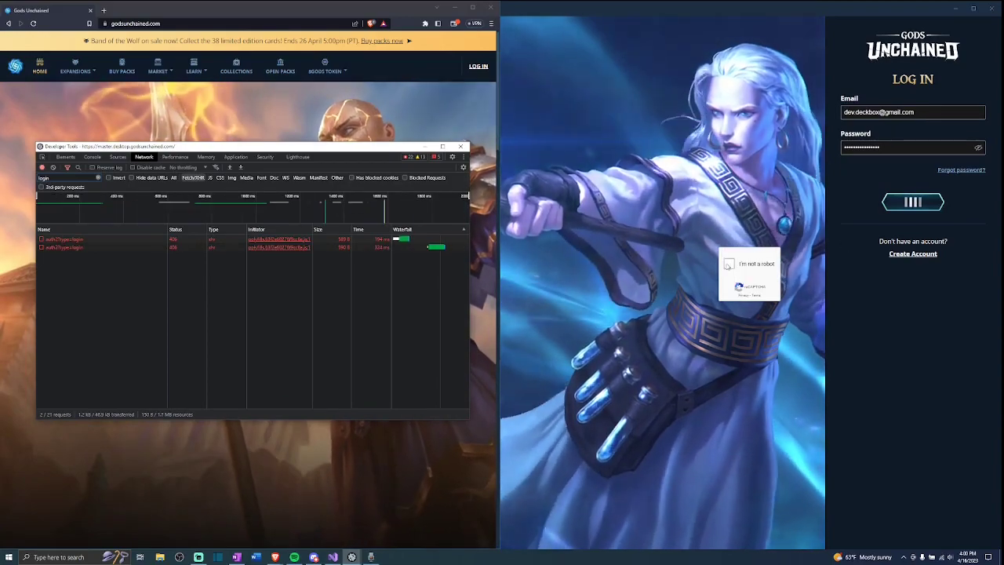
pyautogui.click(729, 264)
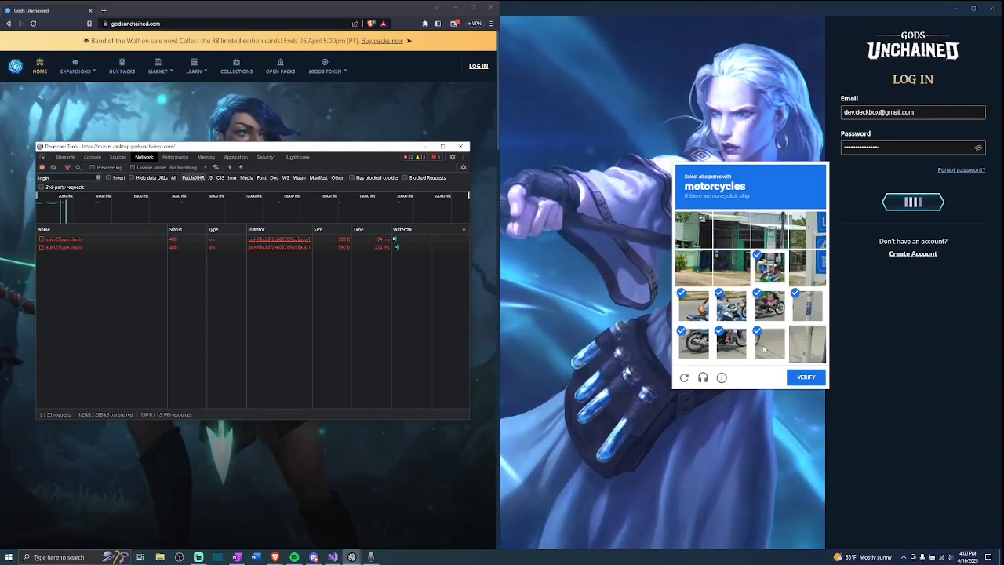
pyautogui.click(801, 378)
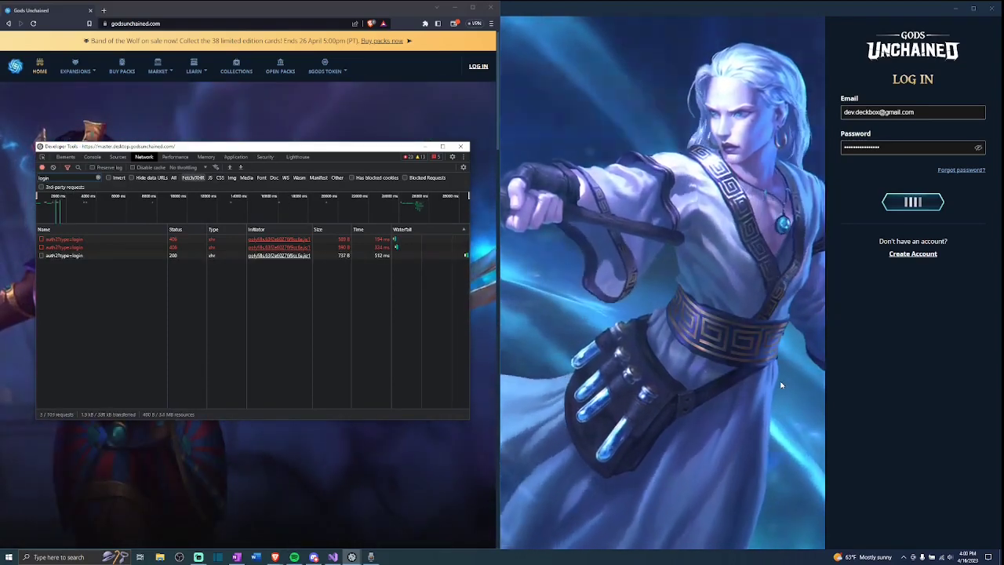